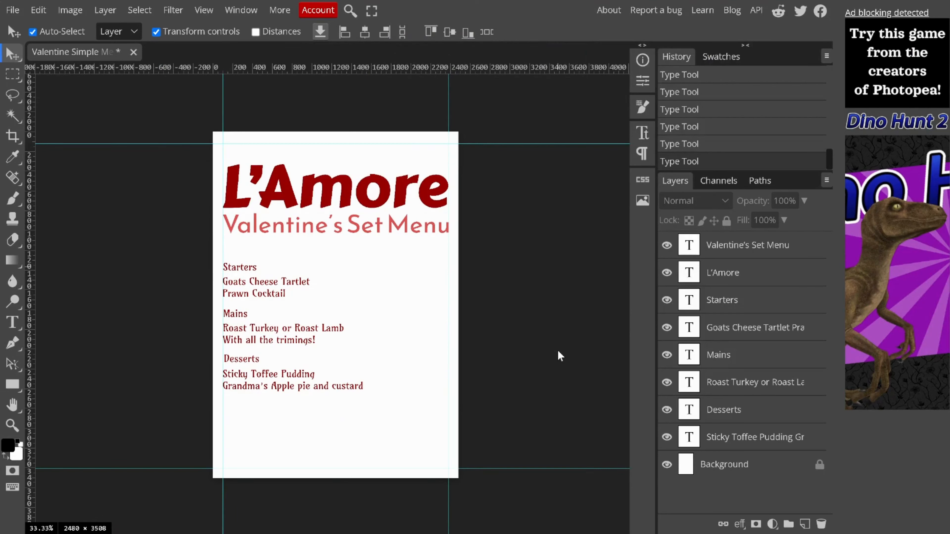
Make the "Starters" heading text bold and underlined.
left_click(12, 322)
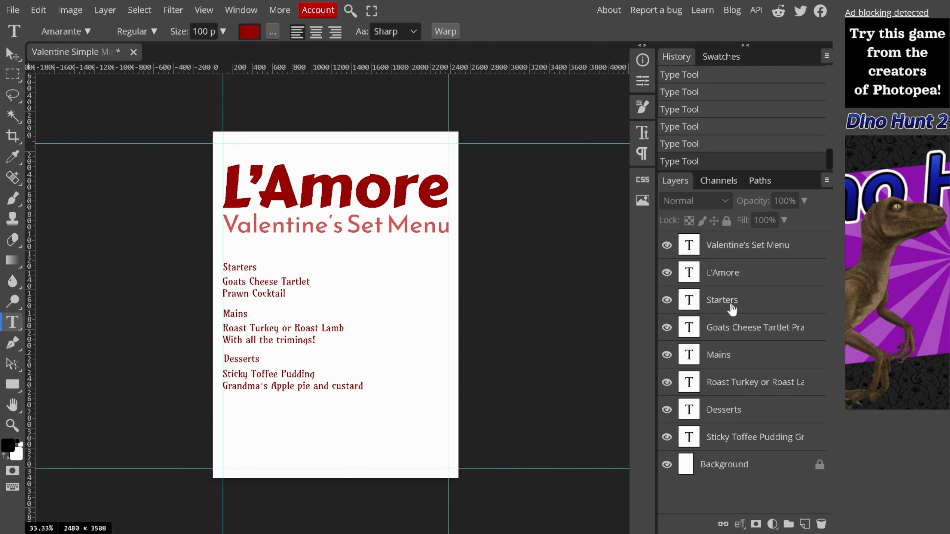
left_click(690, 301)
double_click(690, 302)
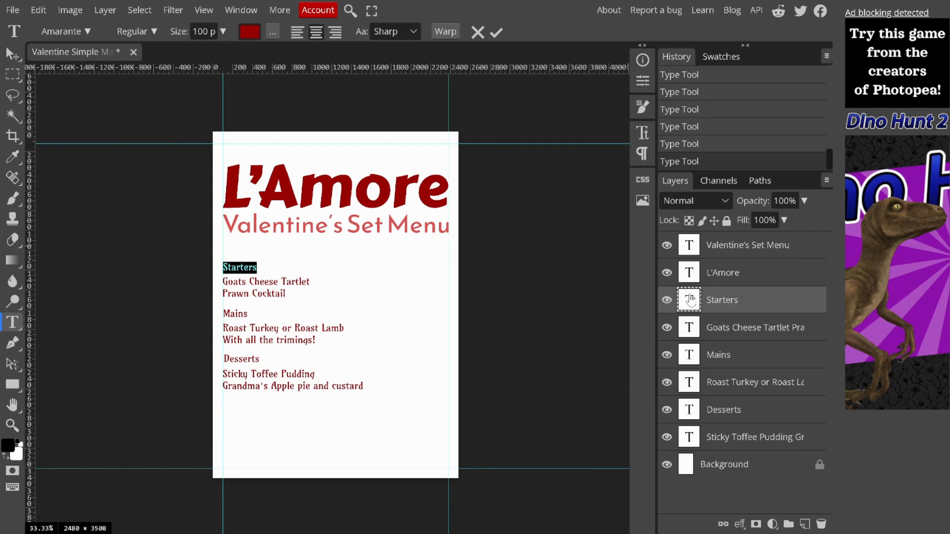
left_click(644, 153)
left_click(644, 152)
left_click(644, 133)
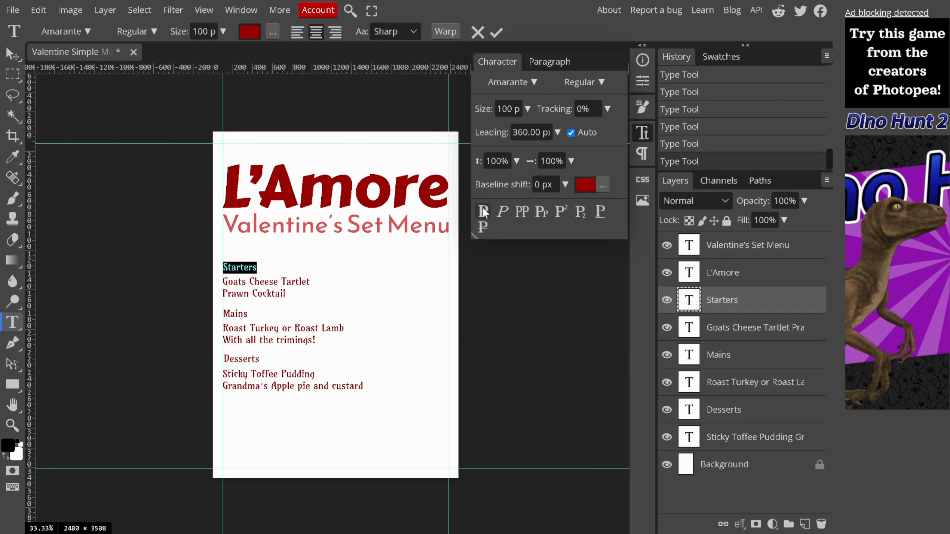
left_click(483, 208)
left_click(599, 211)
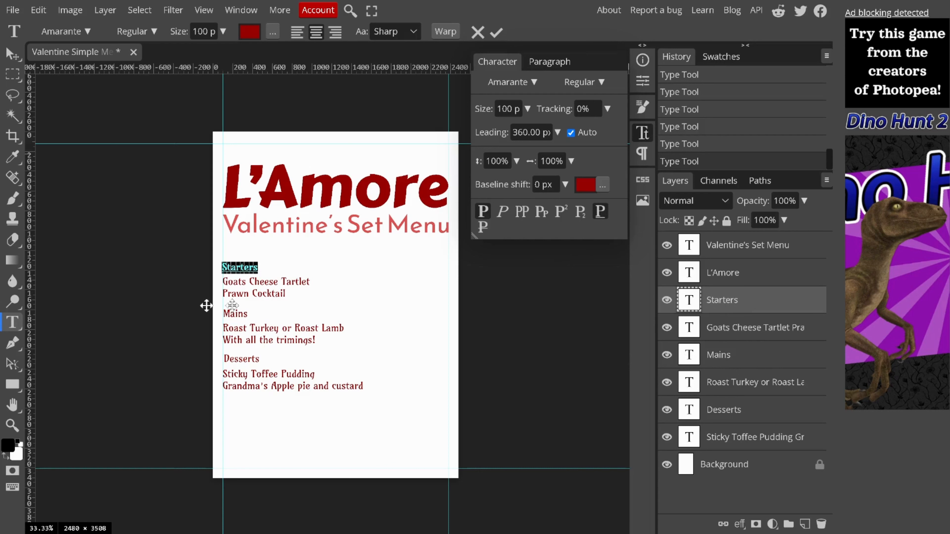
Apply bold and underline to the "Mains" heading.
left_click(691, 358)
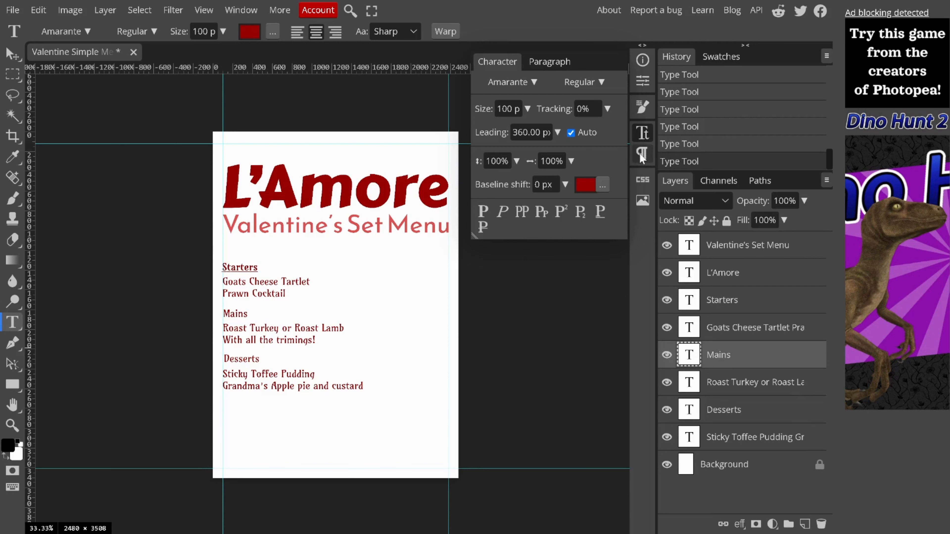
left_click(643, 134)
left_click(642, 134)
left_click(483, 210)
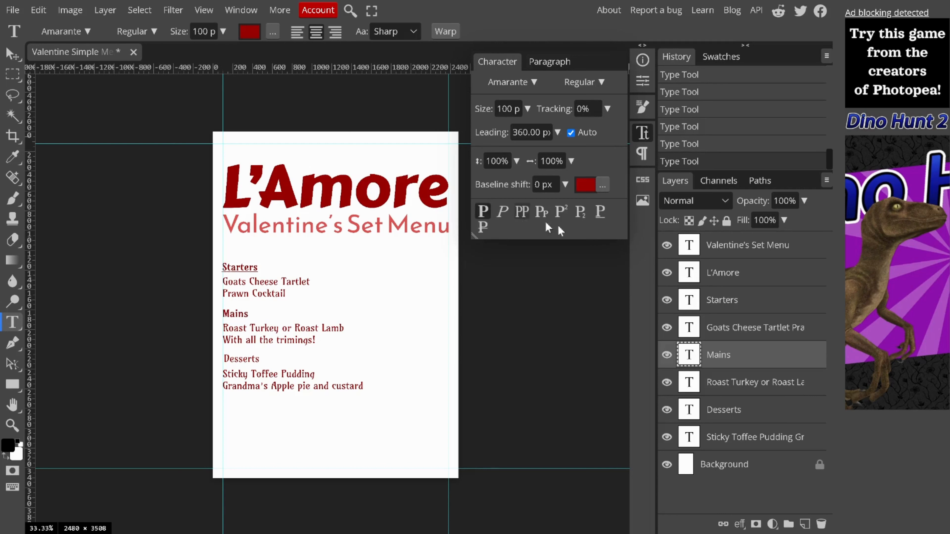
left_click(600, 211)
Format the "Desserts" heading as bold and underlined to match the other section headings.
left_click(688, 413)
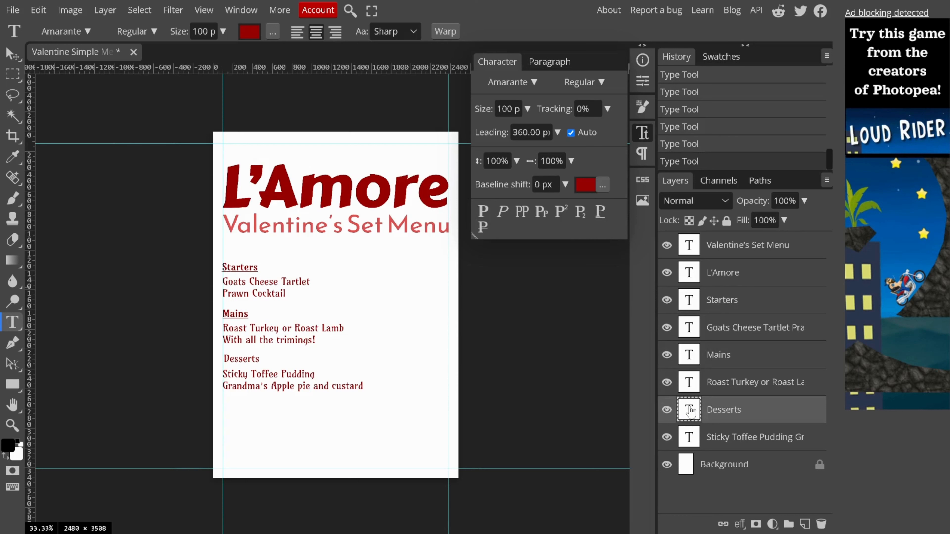
double_click(690, 411)
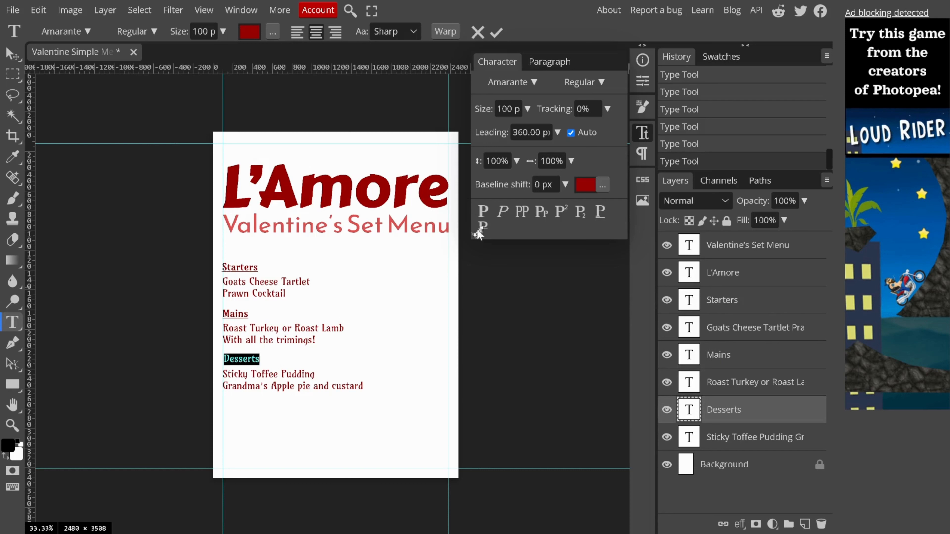
left_click(482, 211)
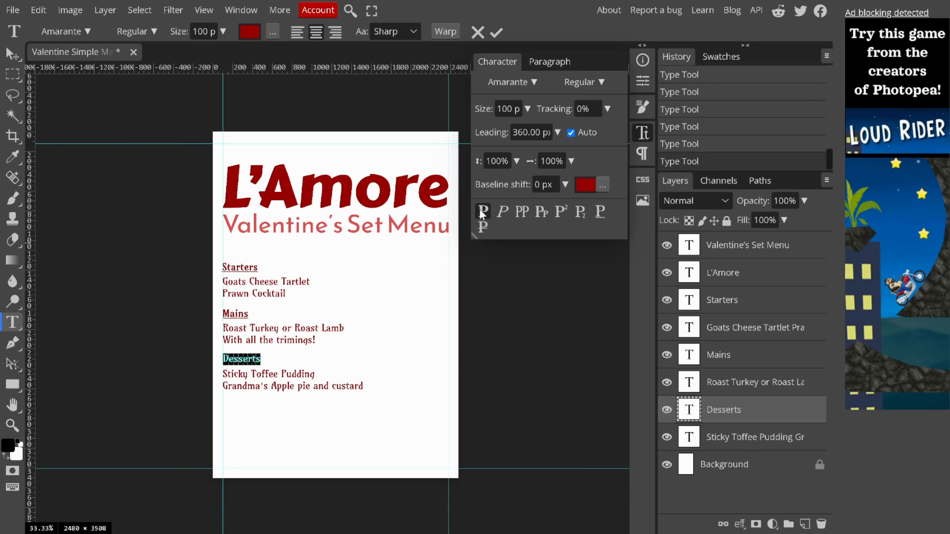
left_click(600, 212)
left_click(341, 410)
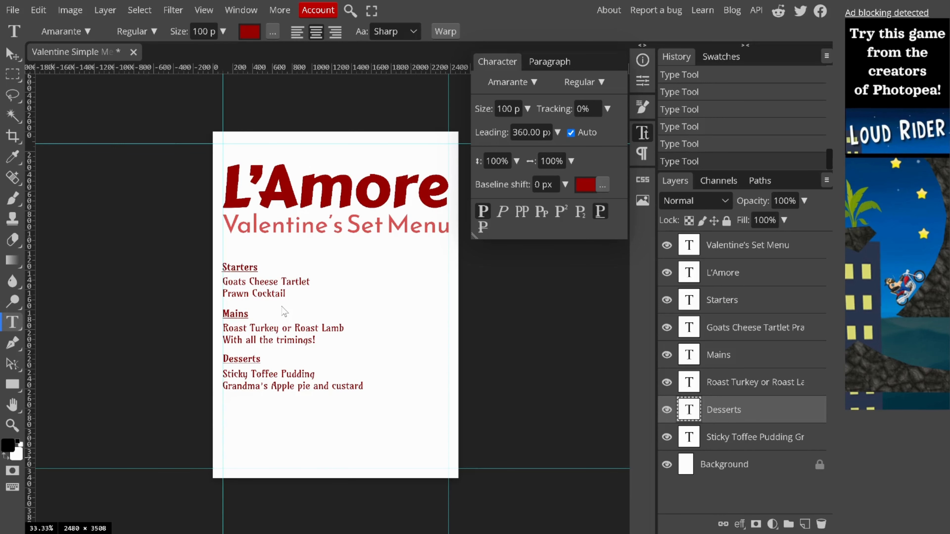
Insert the price "$5.00 - " in front of "Goats Cheese Tartlet" in the starters text.
scroll(283, 311, "up", 2)
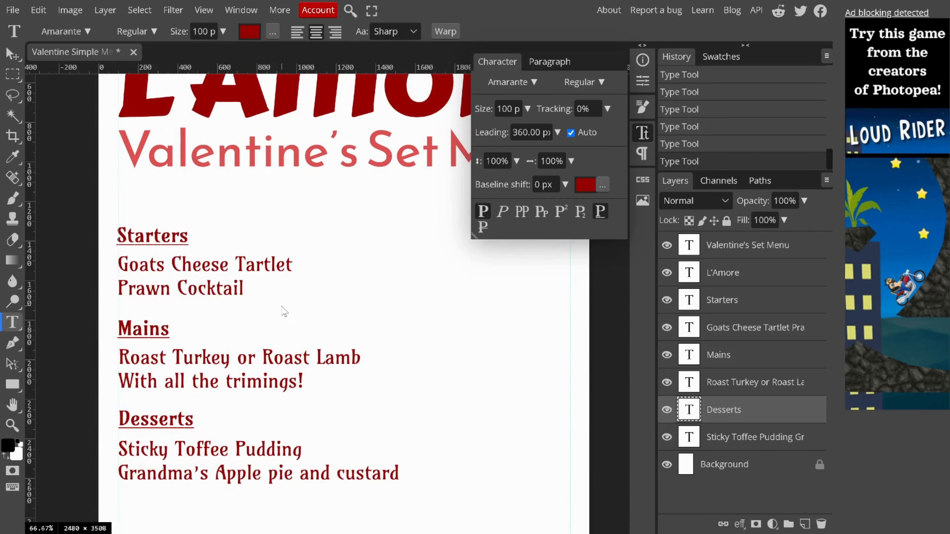
left_click(13, 405)
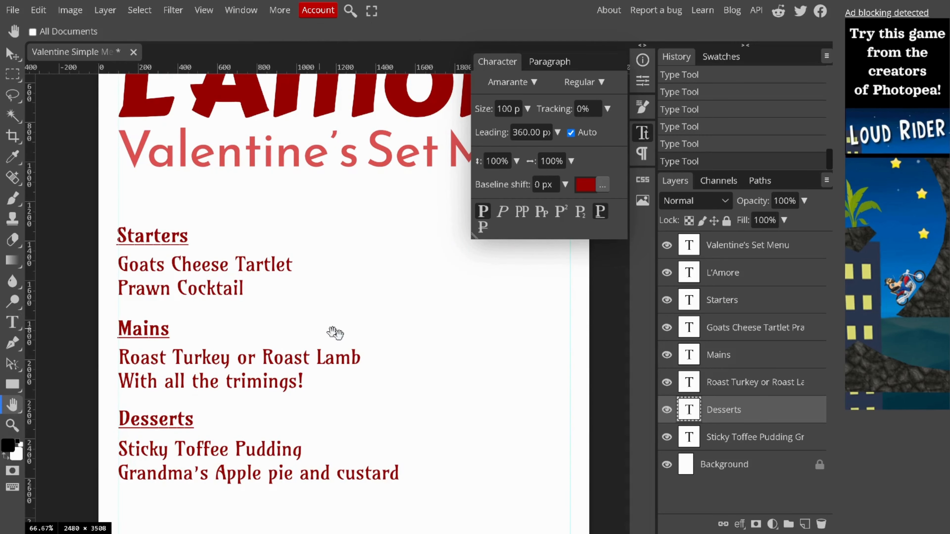
left_click_drag(333, 331, 351, 315)
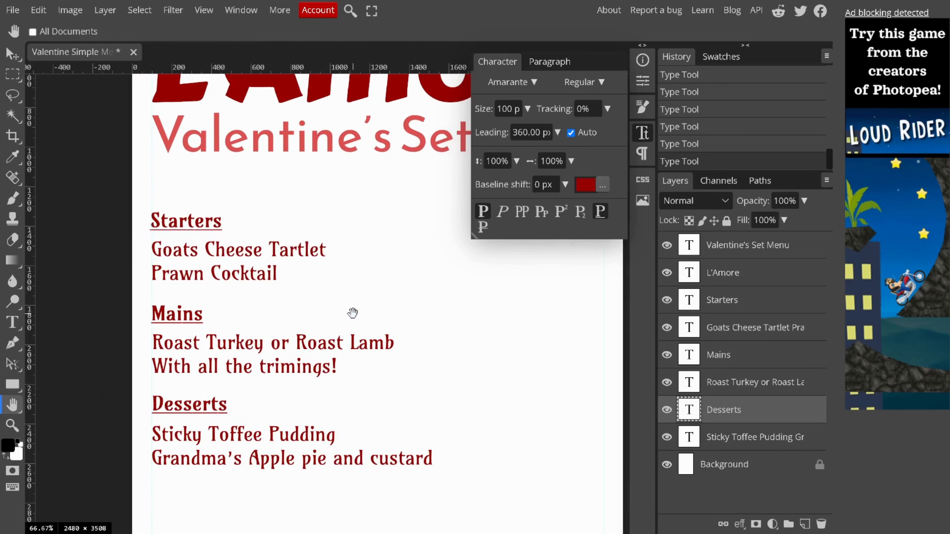
left_click(13, 322)
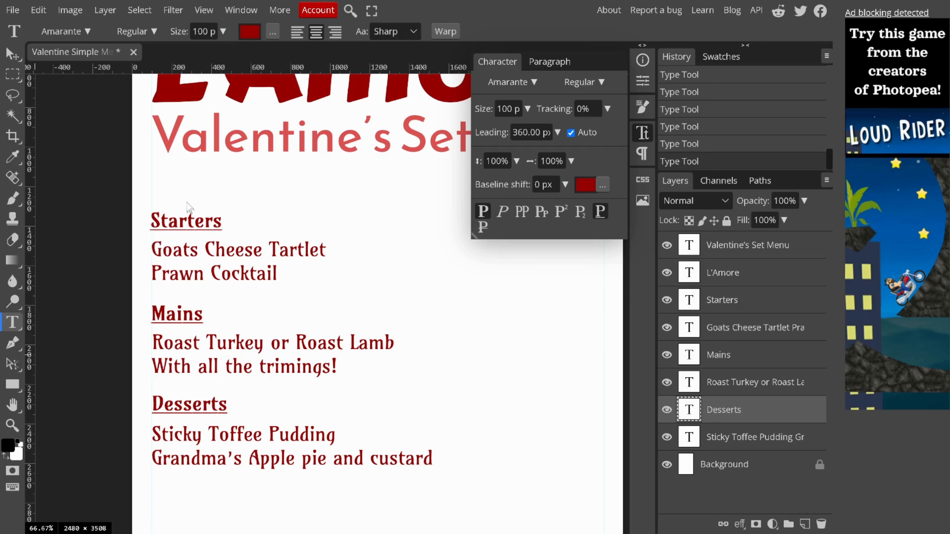
left_click(154, 247)
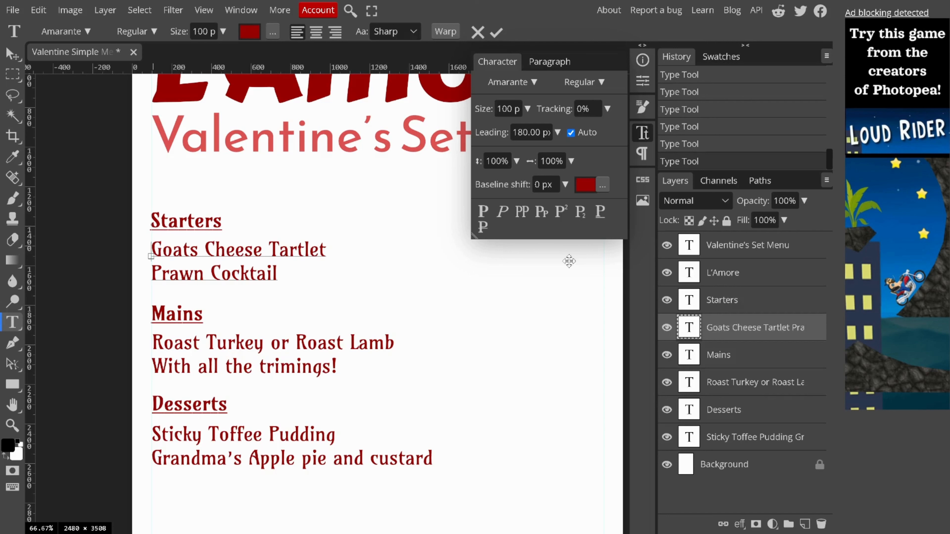
type("$")
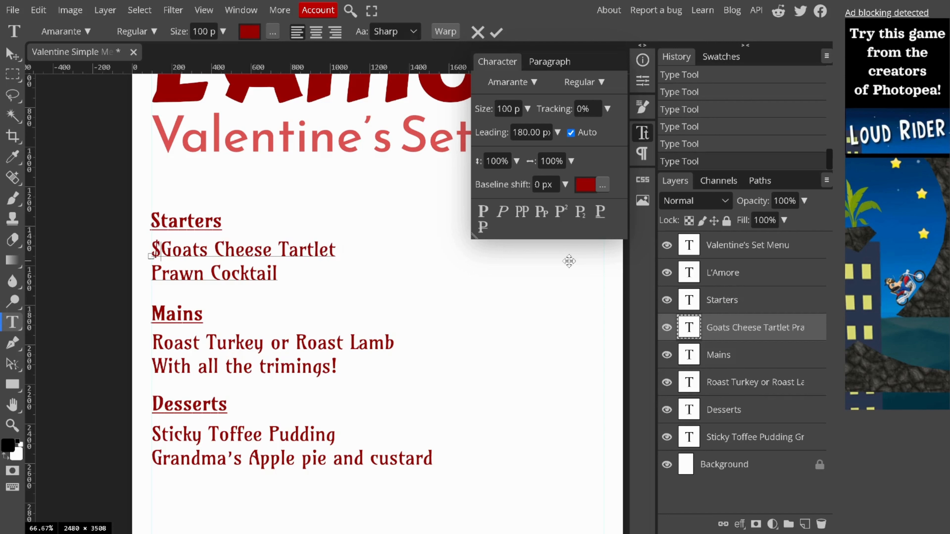
type("5.00")
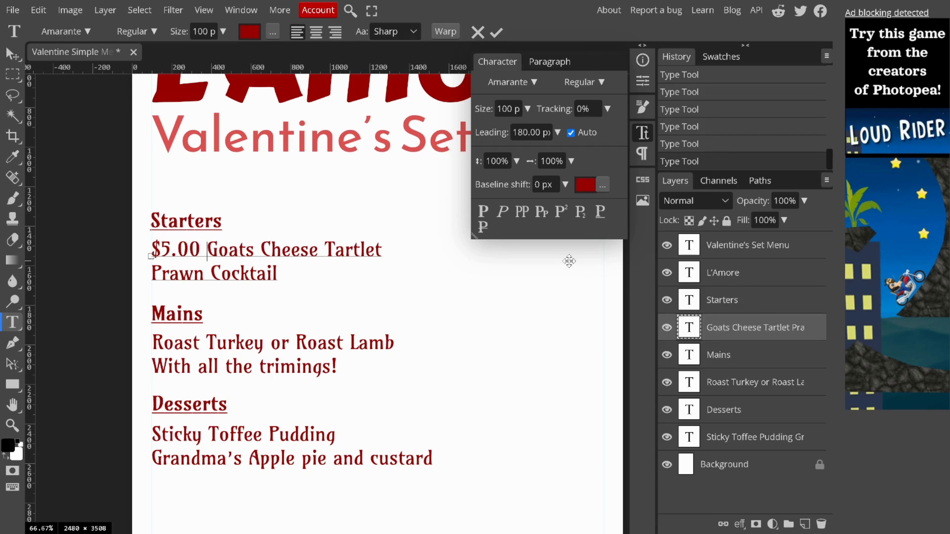
type(" -")
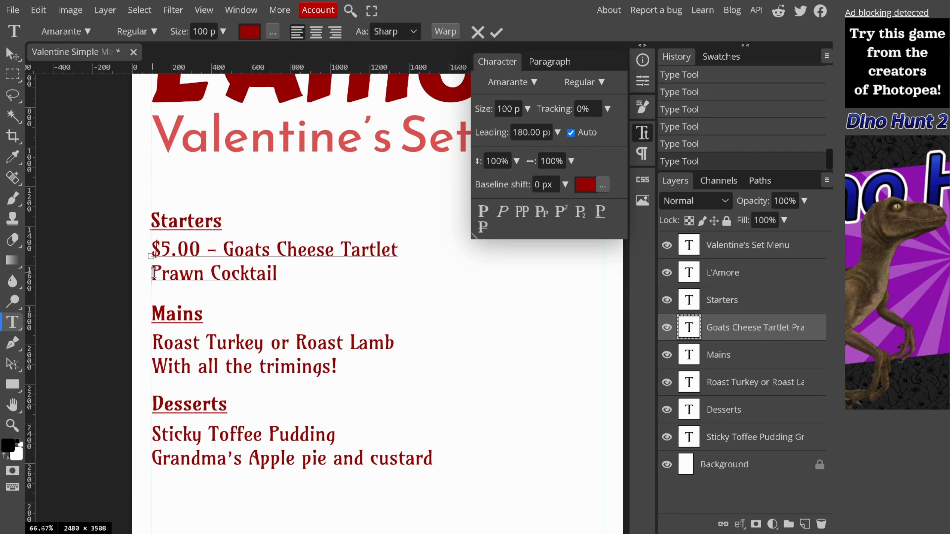
Add "$6.00 - " before "Prawn Cocktail" and commit the starters text edit.
type("$")
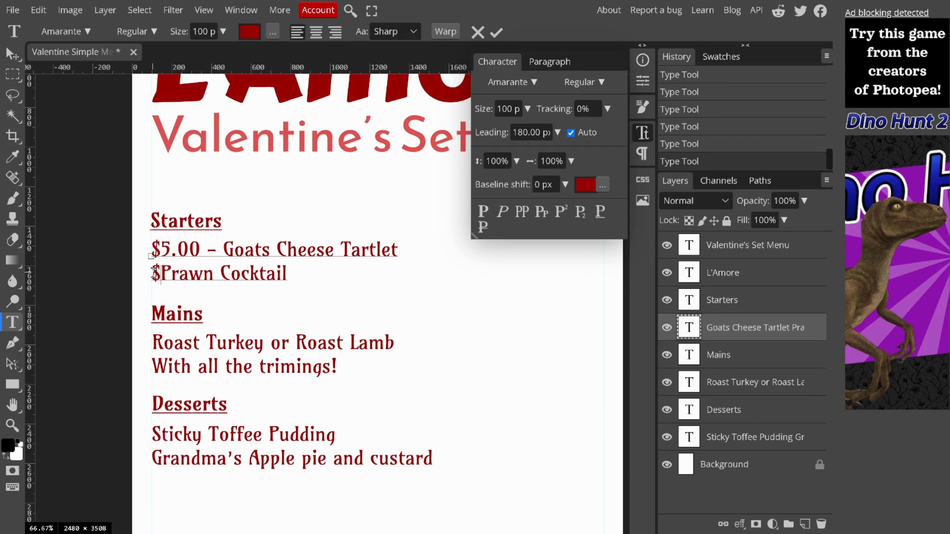
type("6.")
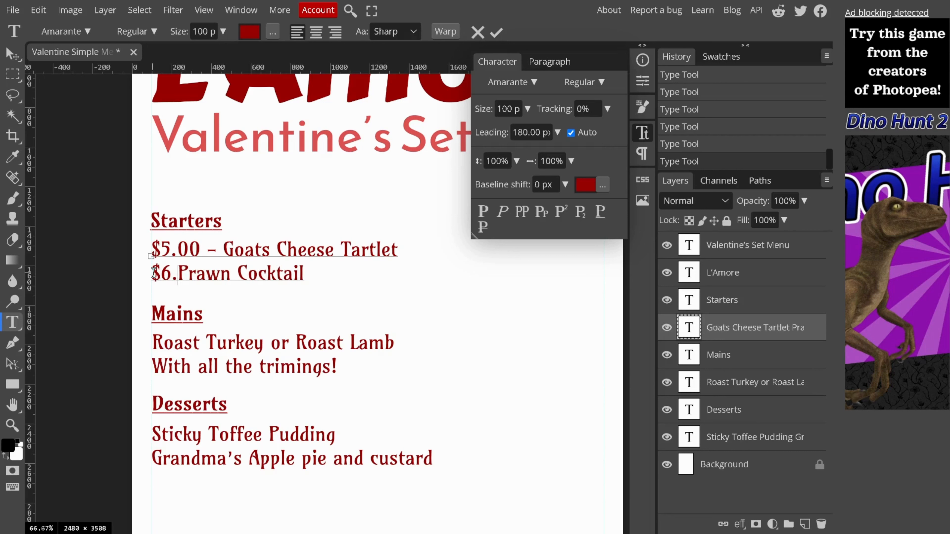
type("00")
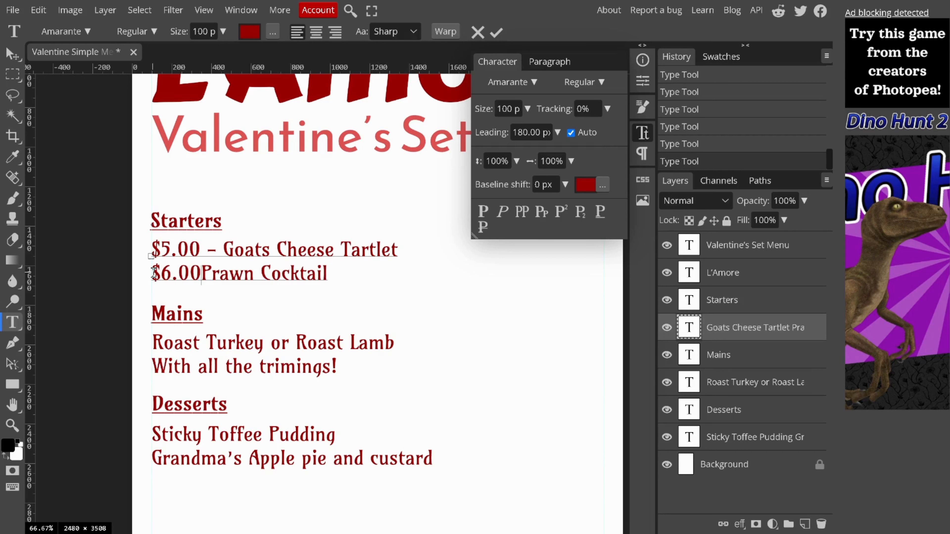
type(" -")
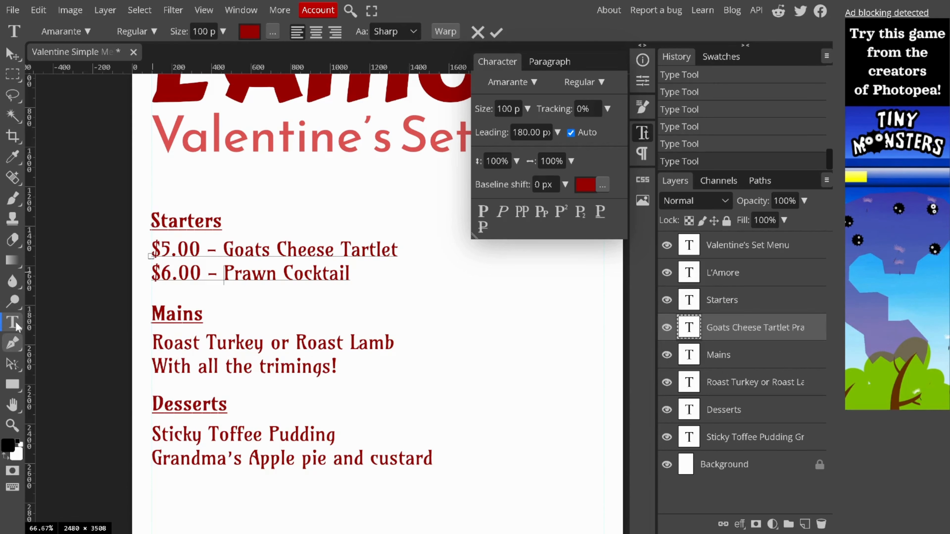
left_click(13, 341)
left_click(14, 324)
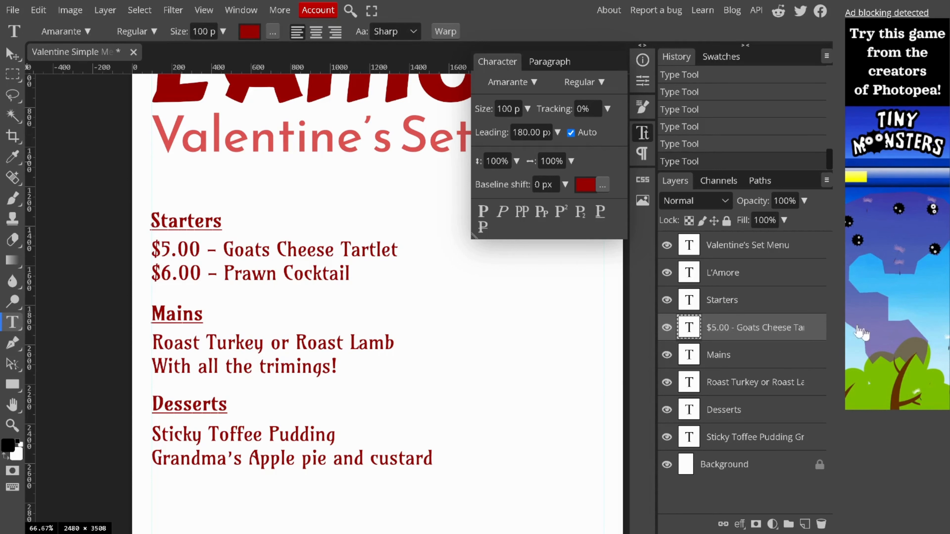
Insert "$20.00 - " before "Roast Turkey or Roast Lamb" in the mains text and commit the edit.
left_click(14, 304)
left_click(14, 324)
left_click(153, 342)
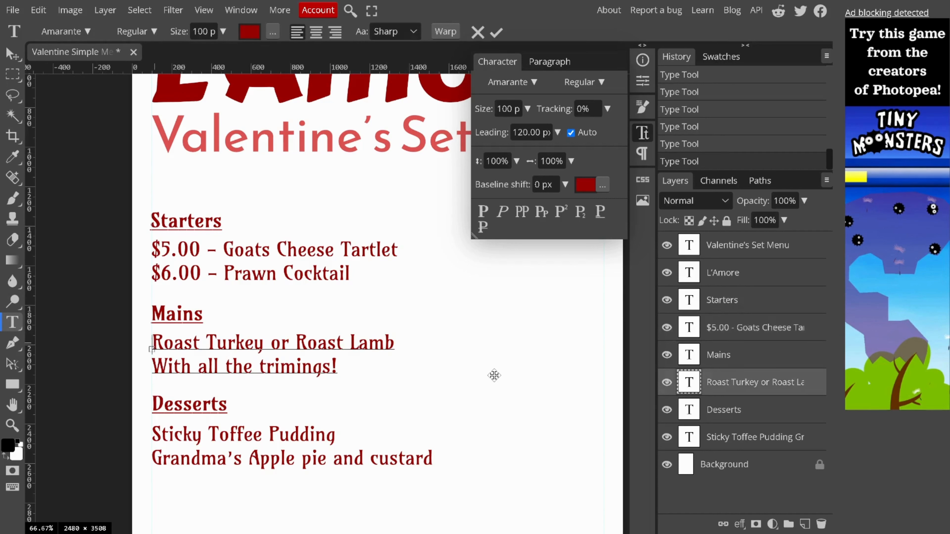
type("$")
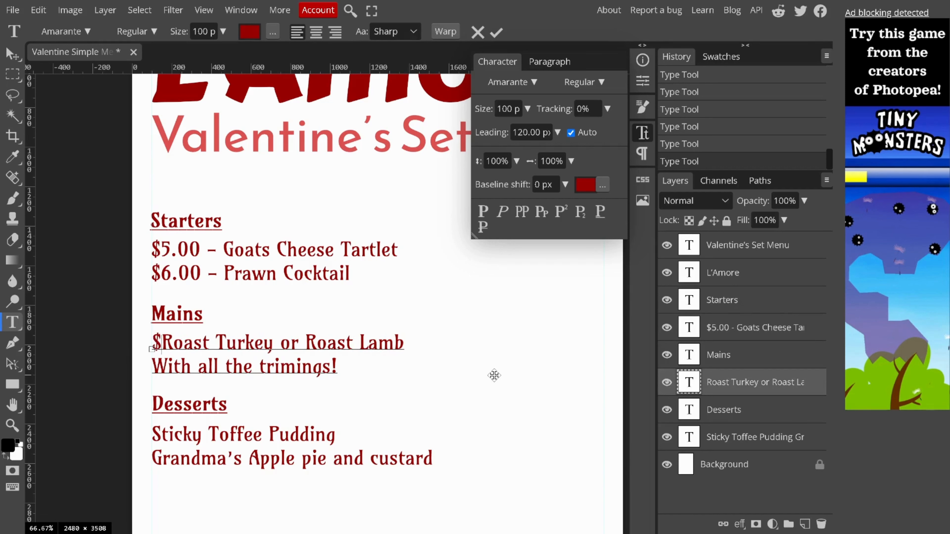
type("20.")
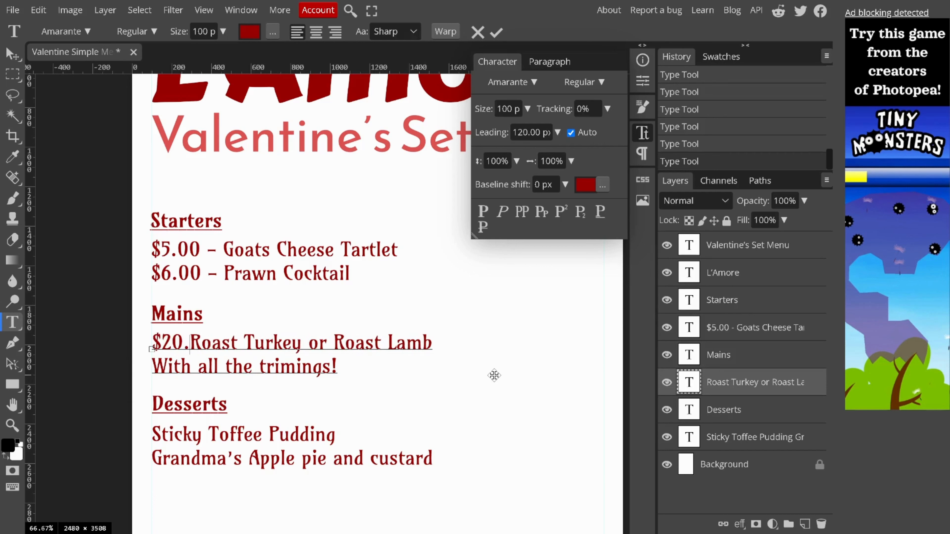
type("00")
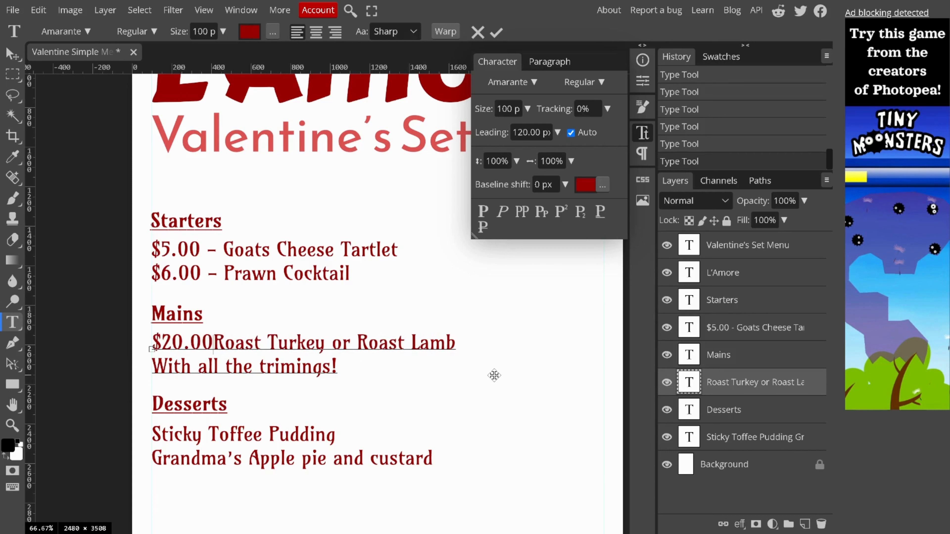
type(" -")
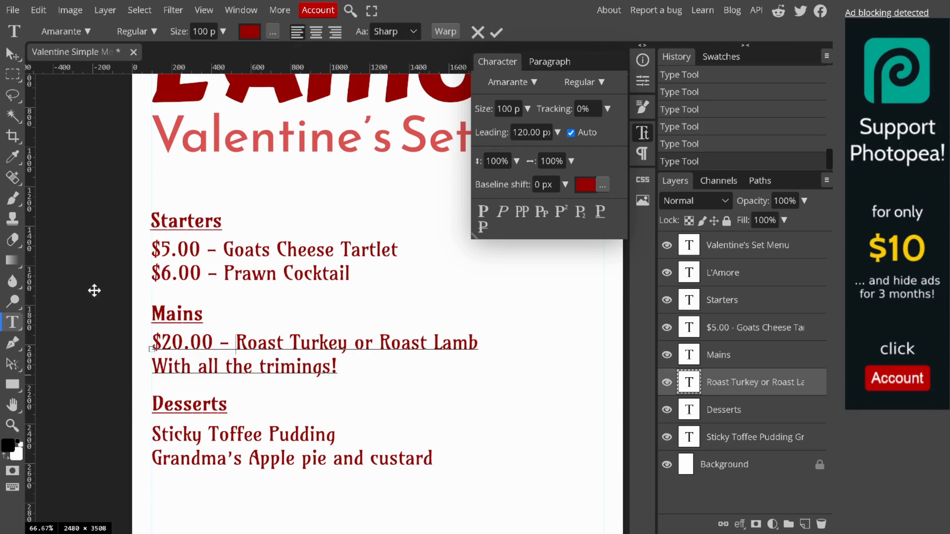
left_click(15, 345)
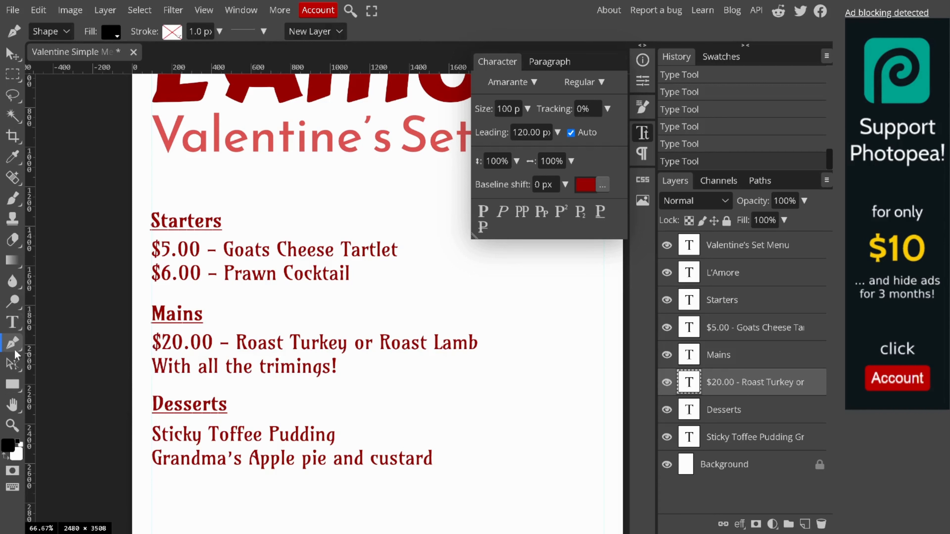
Add the price "$4.00 - " in front of "Sticky Toffee Pudding" in the desserts text.
left_click(13, 326)
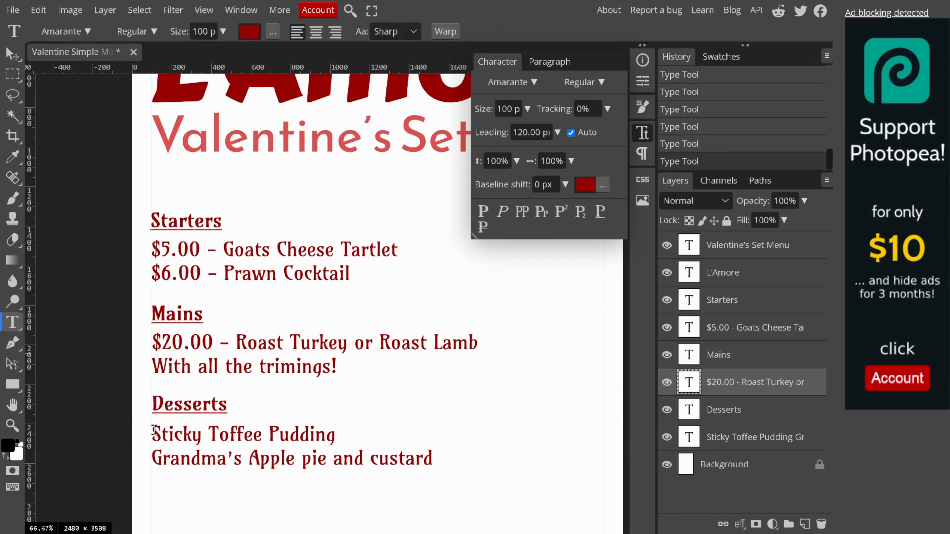
left_click(154, 432)
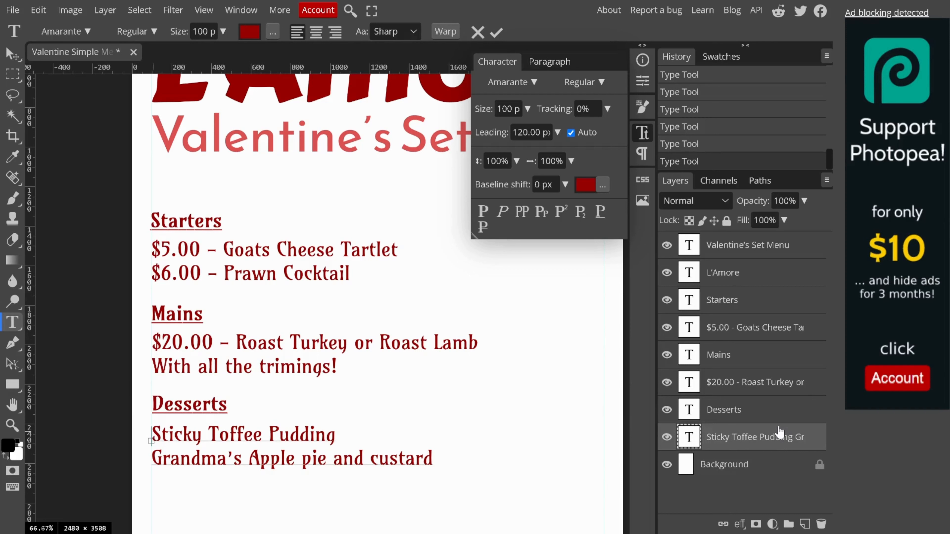
type("$")
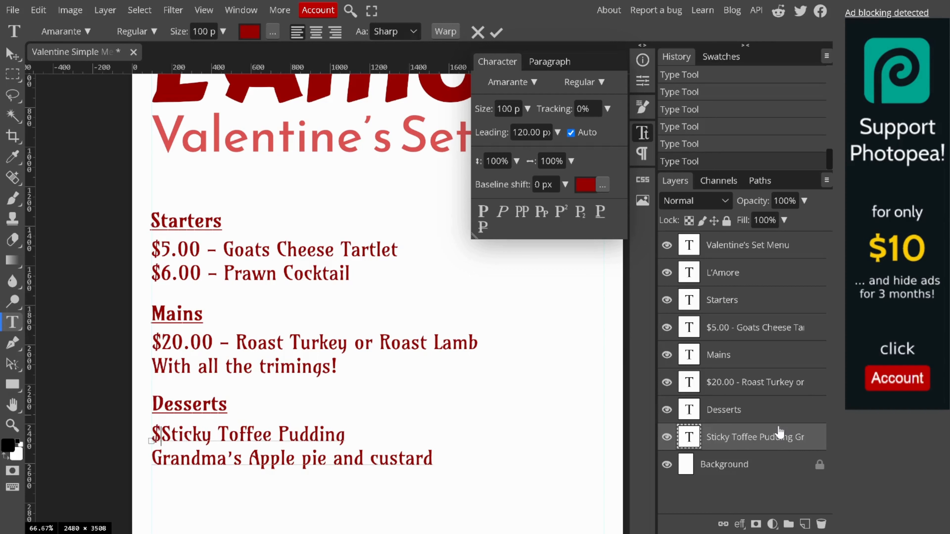
type("4.")
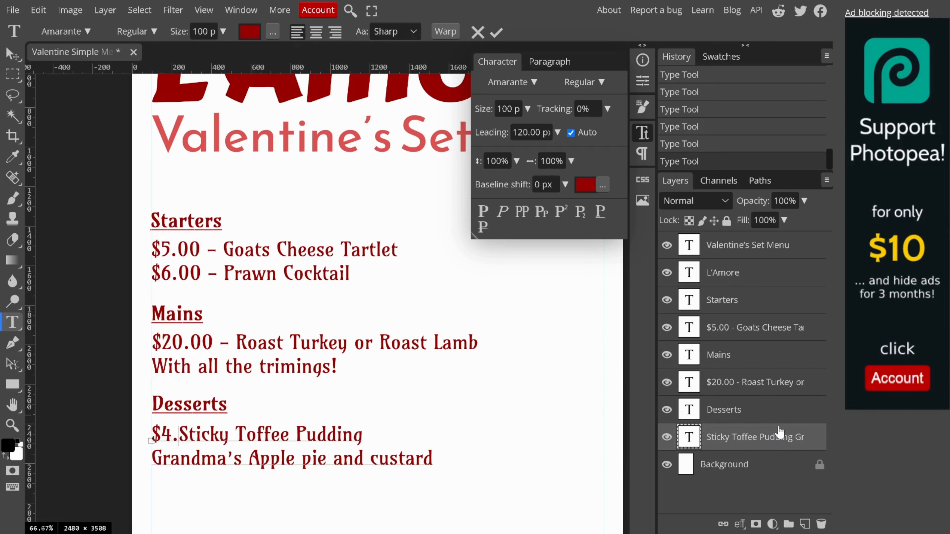
type("00 -")
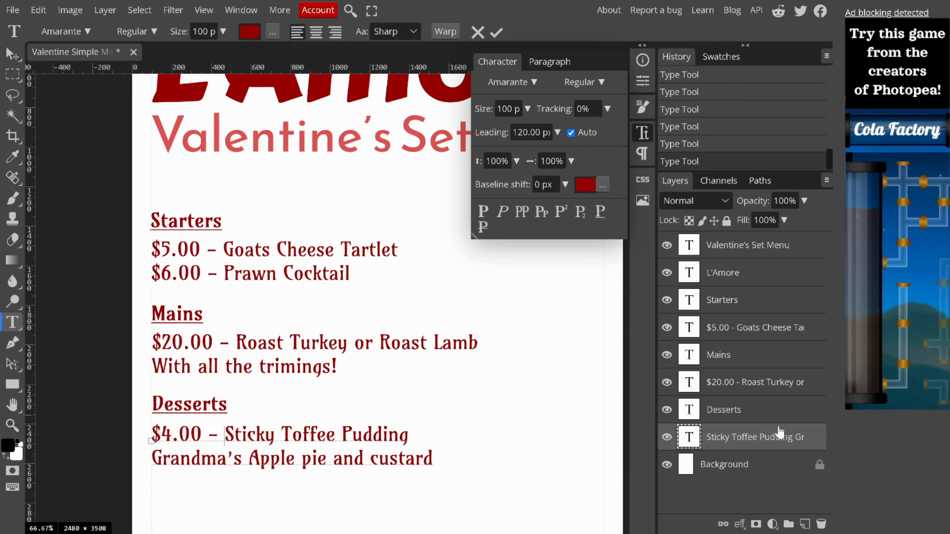
Insert "$6.00 - " before "Grandma's Apple pie and custard" and close the character settings.
left_click(154, 457)
type("$")
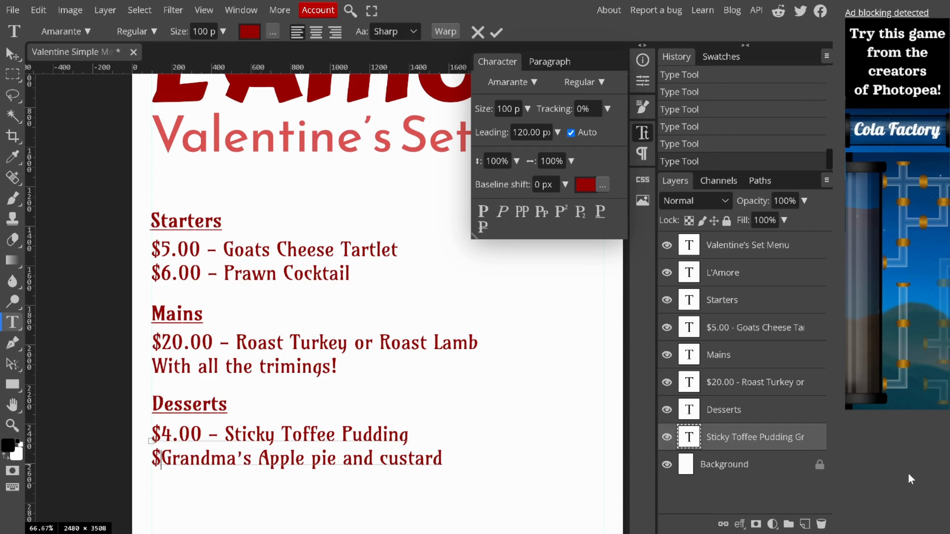
type("6.00")
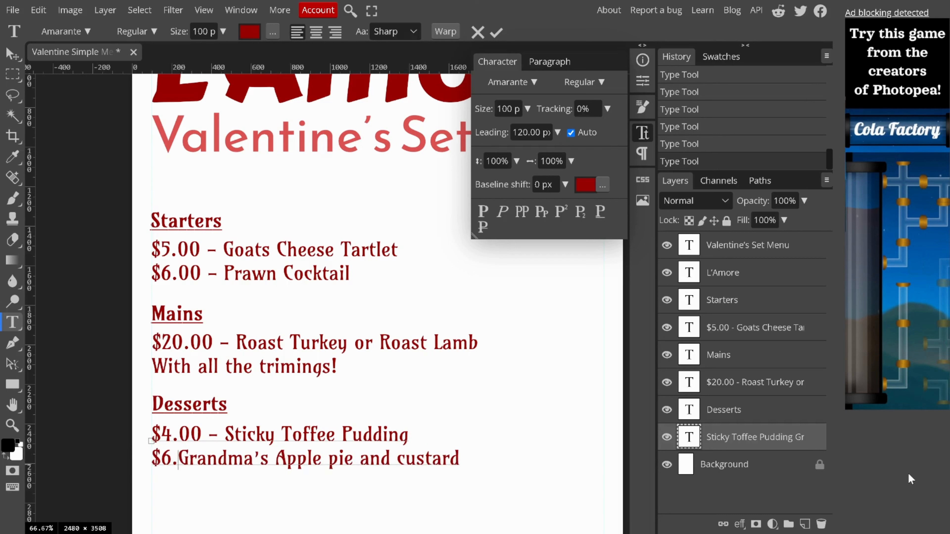
type(" -")
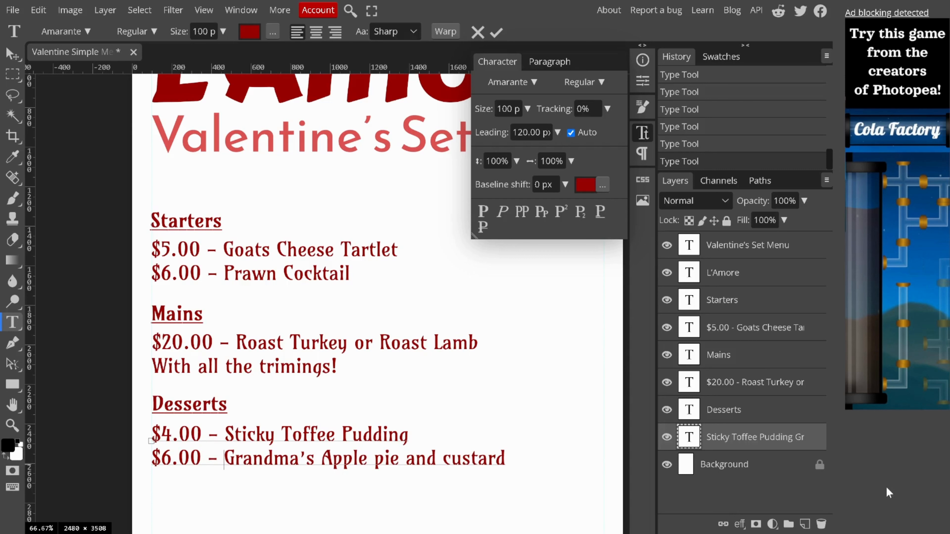
key("ctrl")
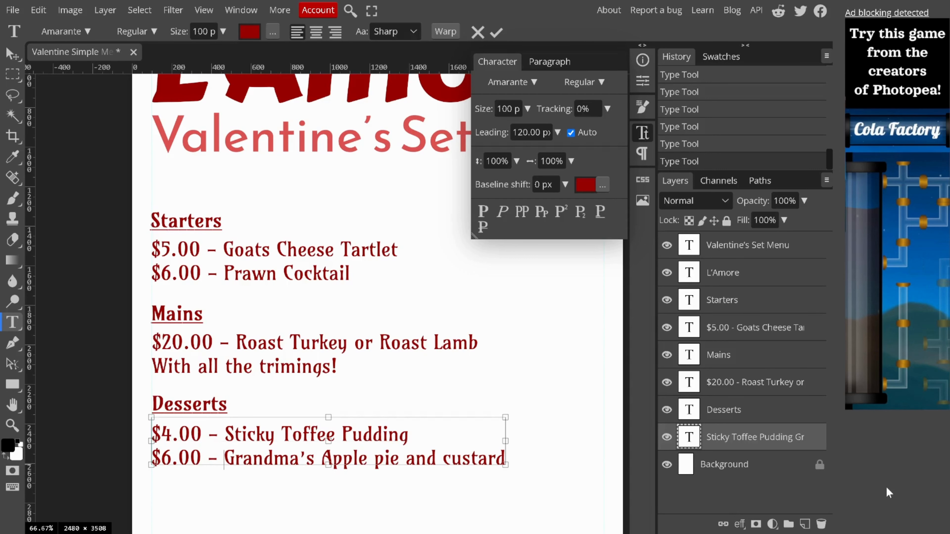
key("ctrl+minus")
key("ctrl+minus")
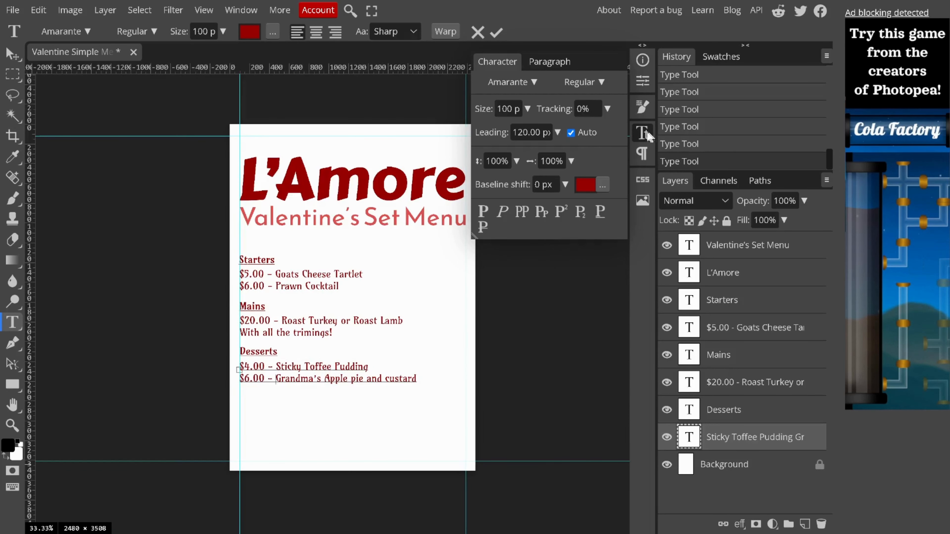
left_click(641, 134)
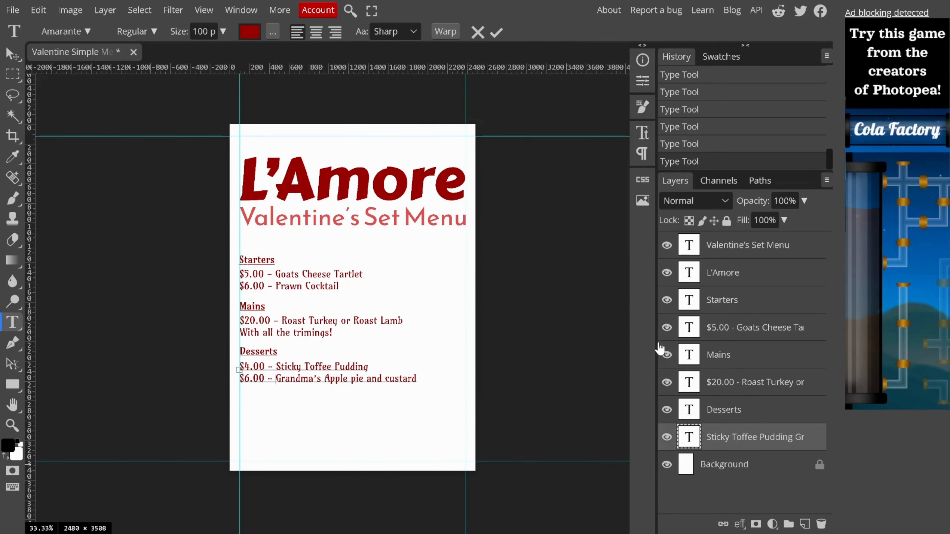